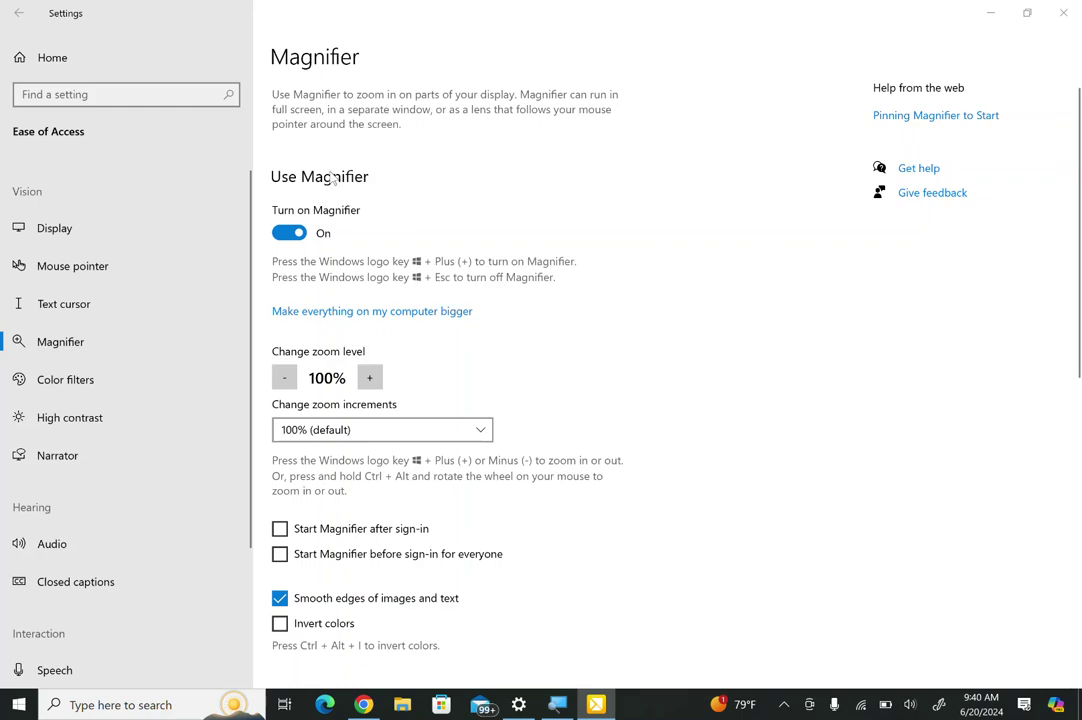
Step: Look through the whole Magnifier settings page, down to the reading commands and back to the start
scroll(604, 377, "down", 5)
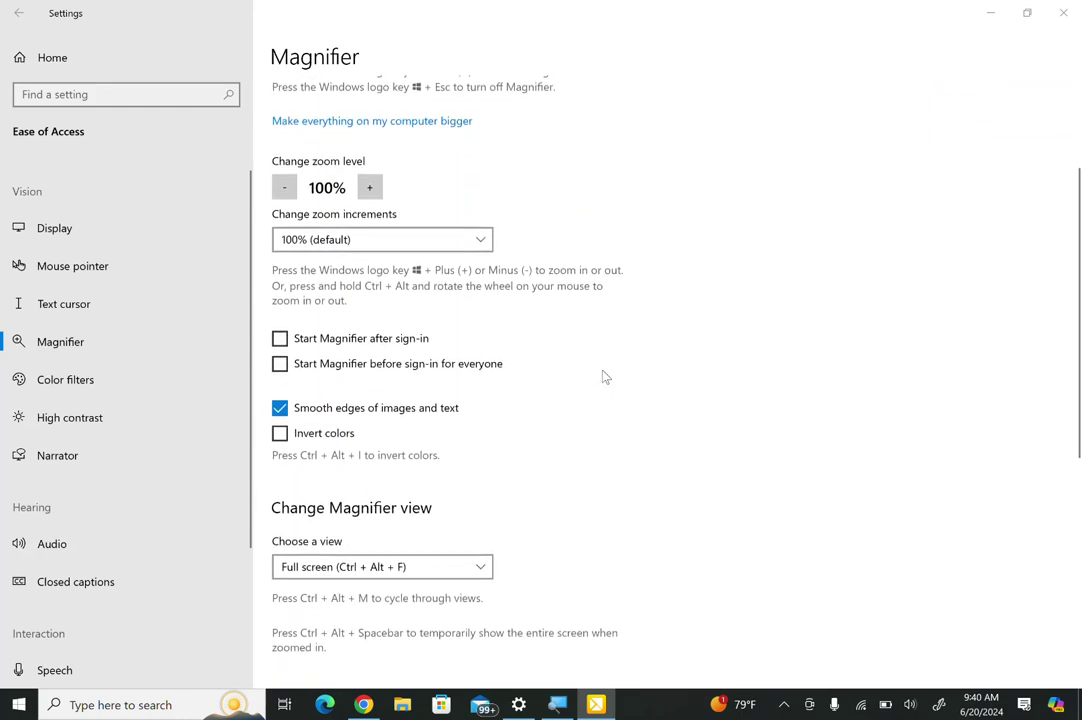
scroll(604, 377, "down", 2)
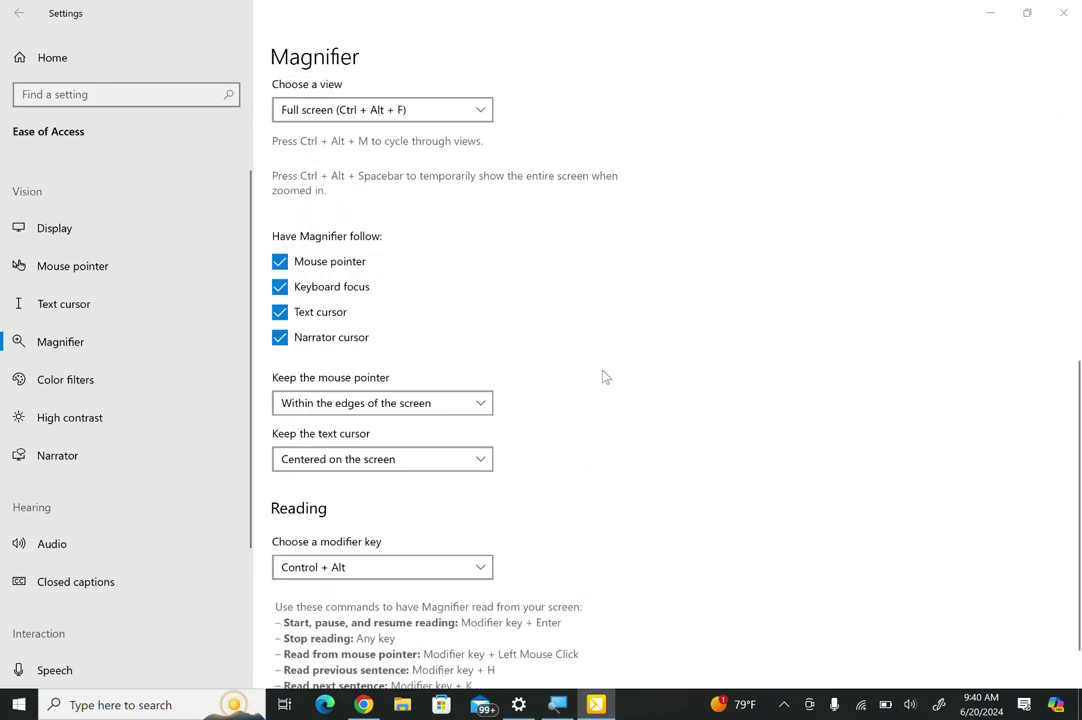
scroll(604, 377, "down", 1)
scroll(604, 377, "up", 8)
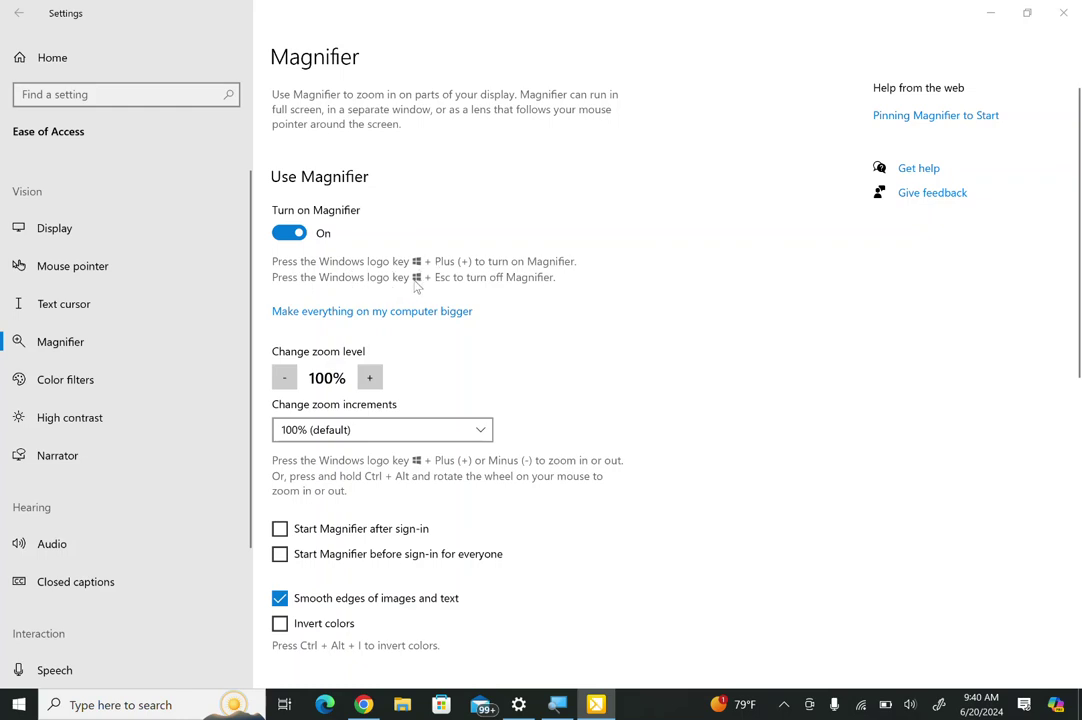
Step: Try raising the Magnifier zoom level by one increment, return it to 100%, and review the available zoom increments
scroll(535, 345, "down", 2)
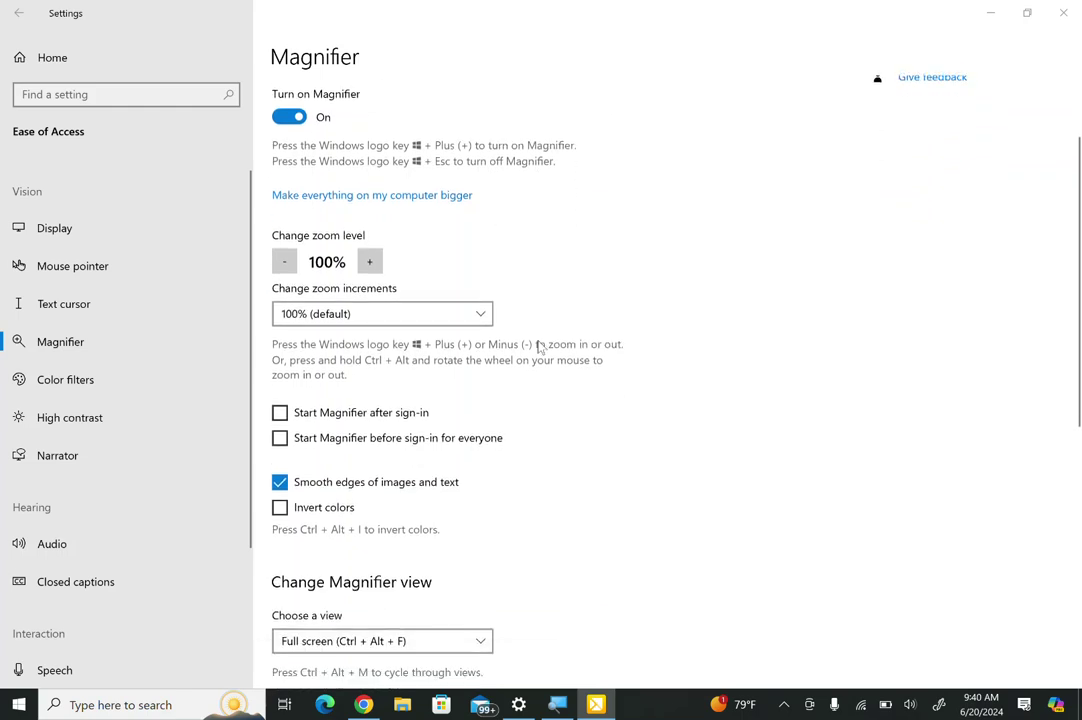
left_click(369, 262)
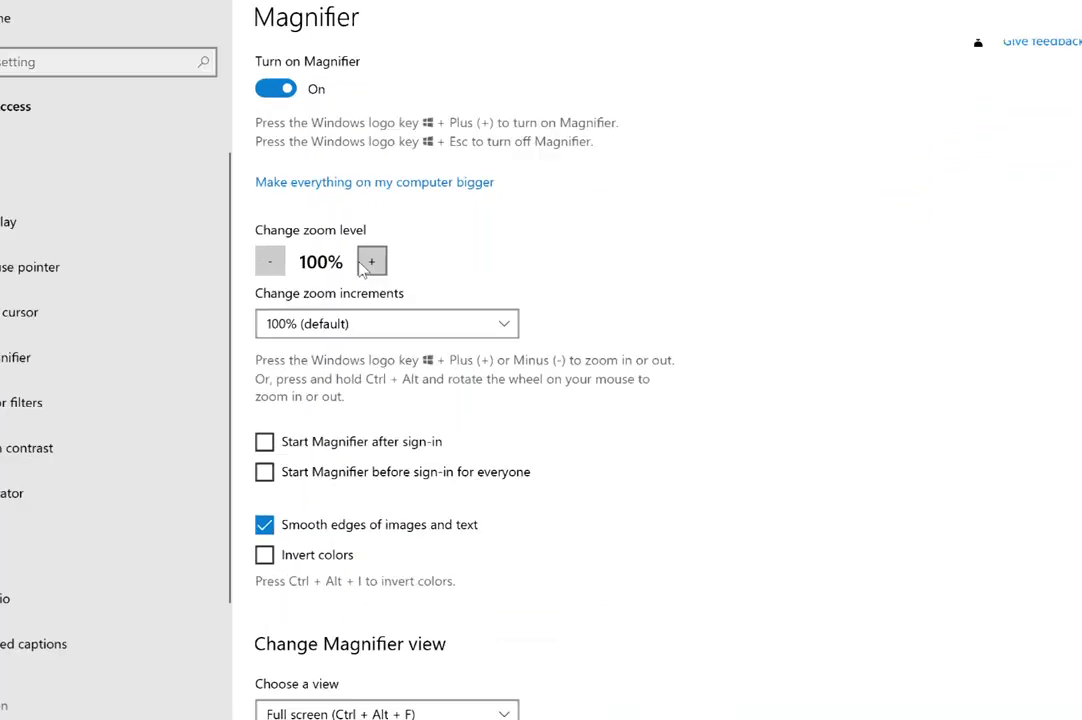
left_click(246, 259)
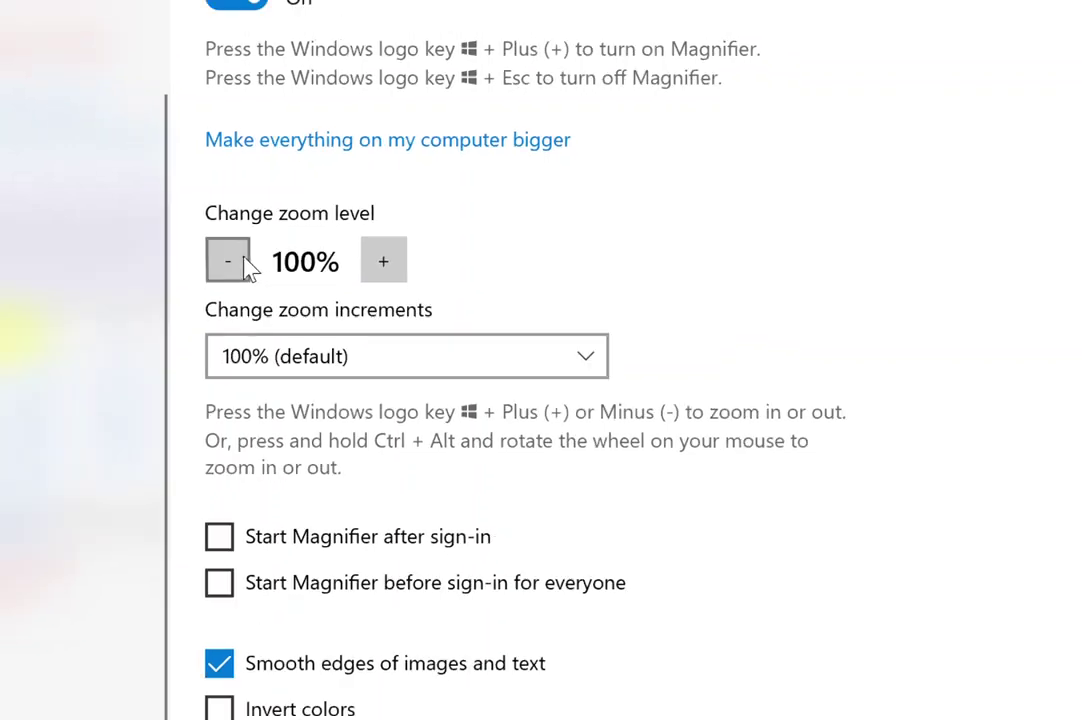
left_click(479, 316)
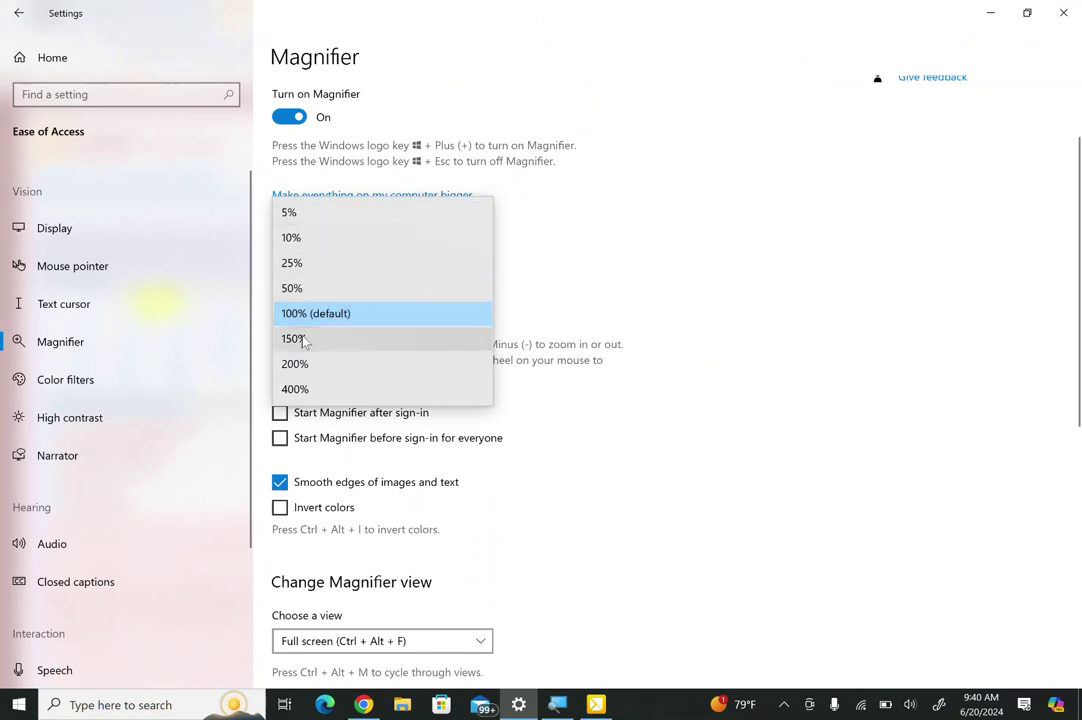
left_click(660, 312)
Step: Preview the Invert colors option by enabling it and disabling it again
scroll(567, 435, "down", 2)
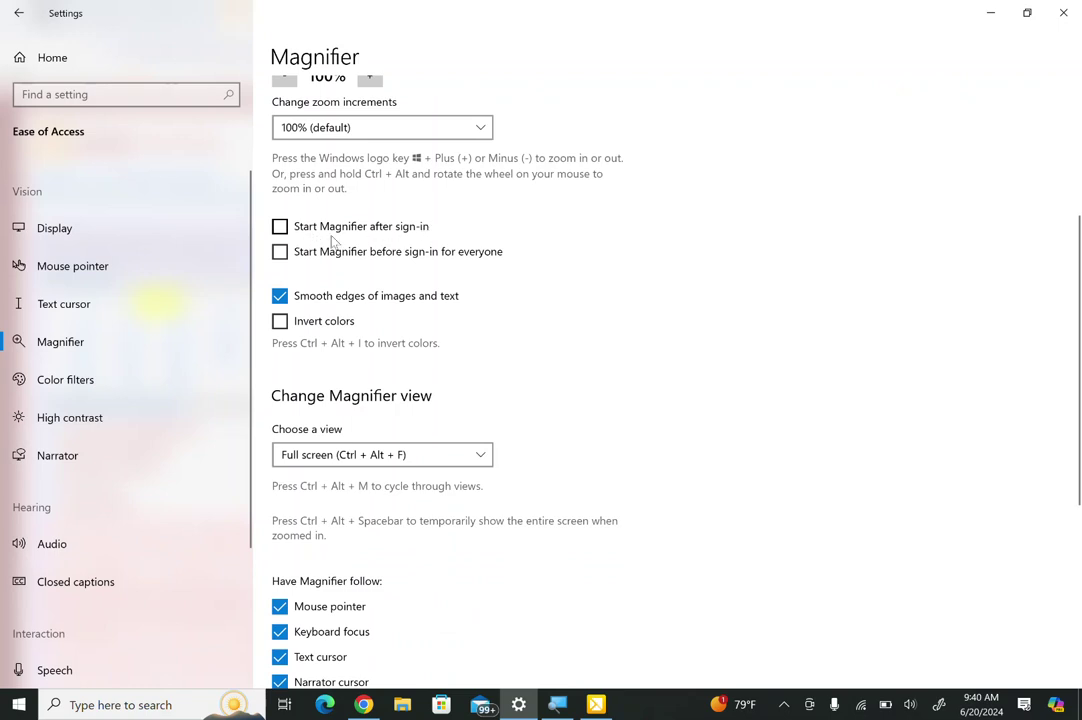
scroll(427, 292, "down", 1)
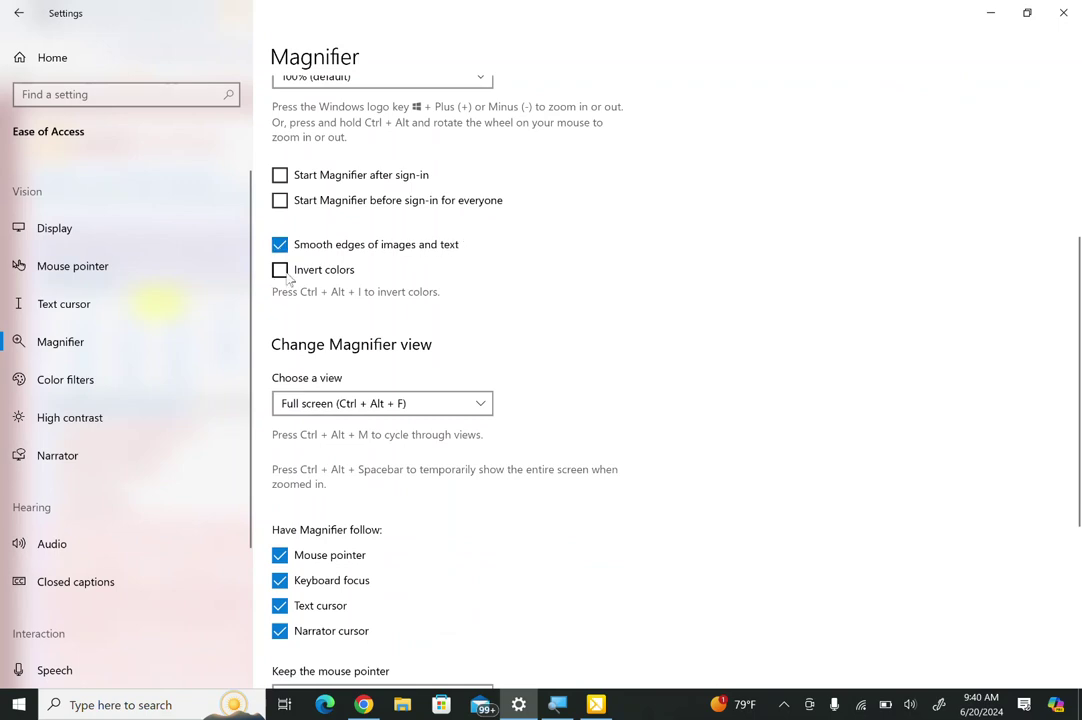
left_click(282, 272)
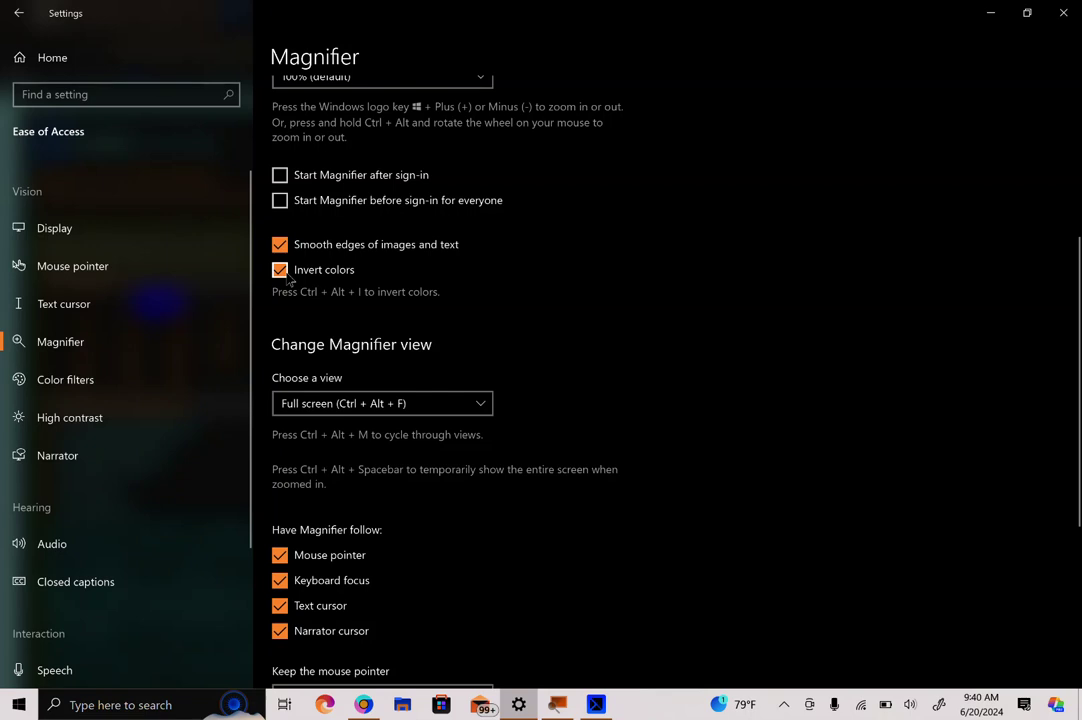
left_click(284, 276)
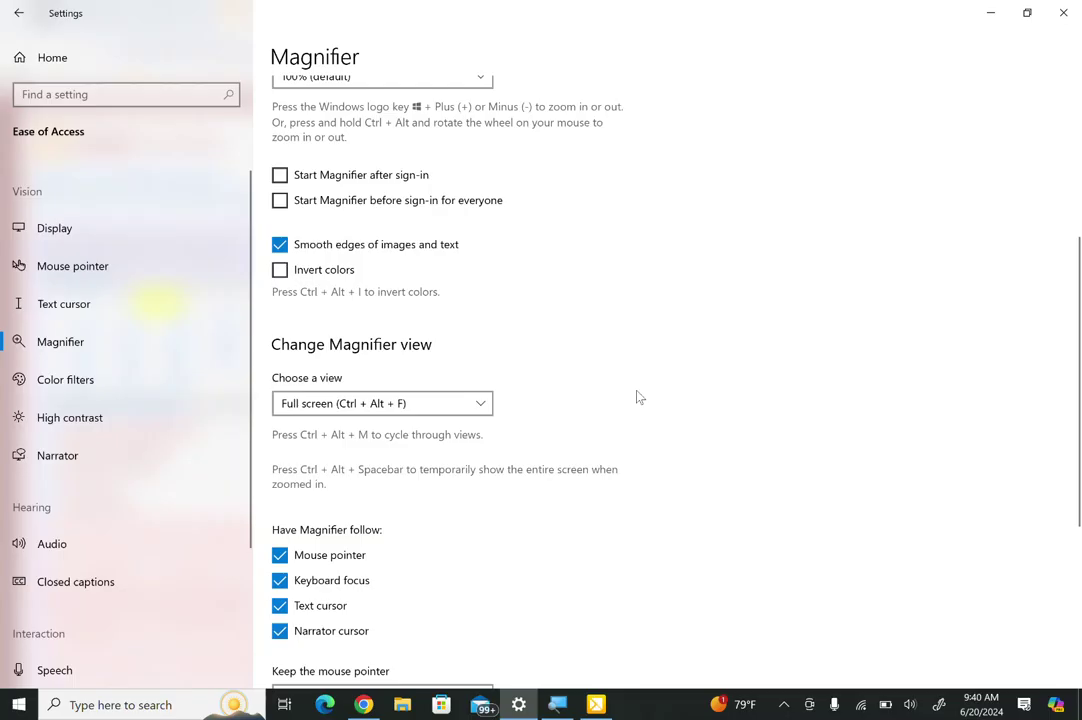
Step: Review the available Magnifier views and keep Full screen
scroll(638, 396, "down", 2)
scroll(638, 397, "down", 1)
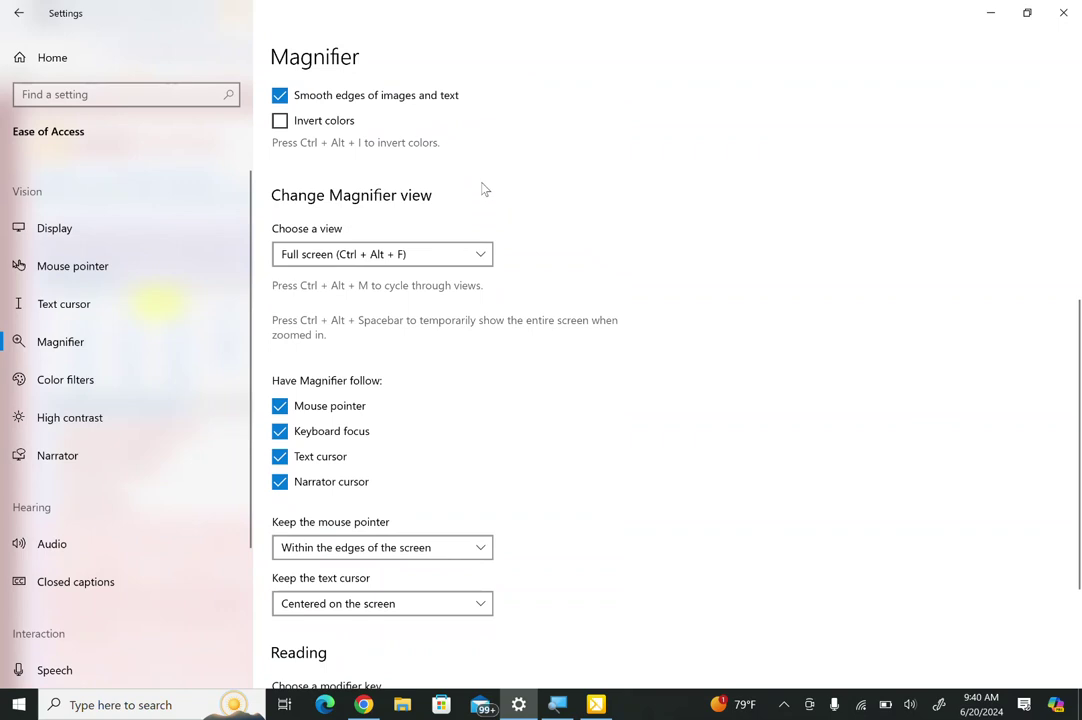
left_click(485, 255)
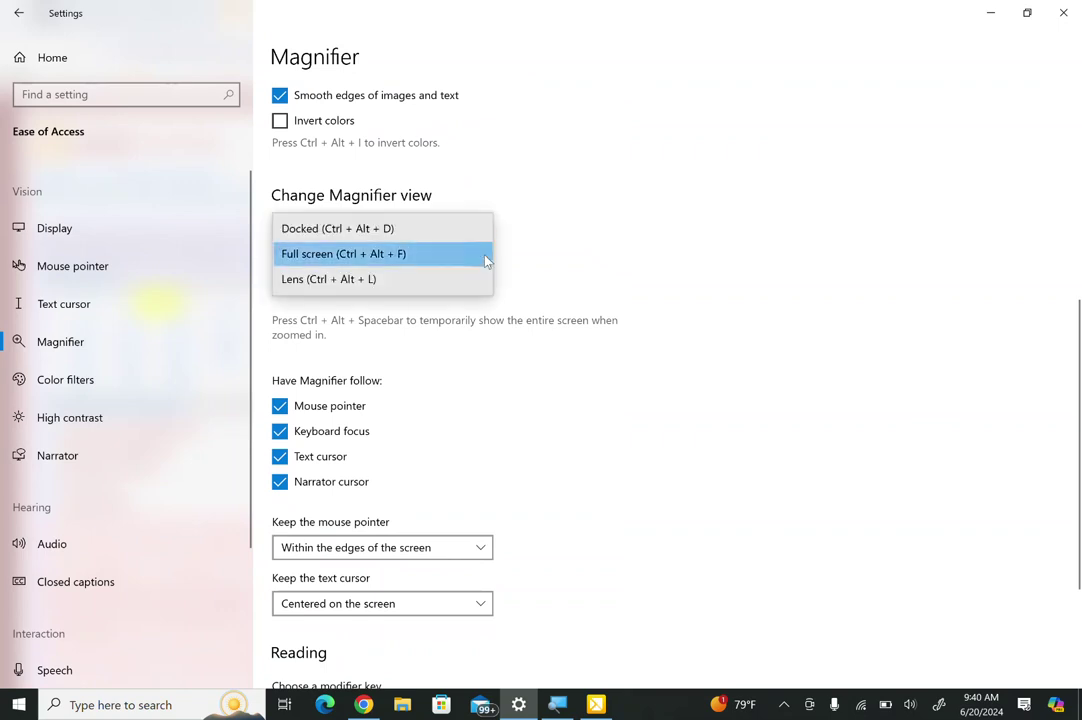
left_click(585, 273)
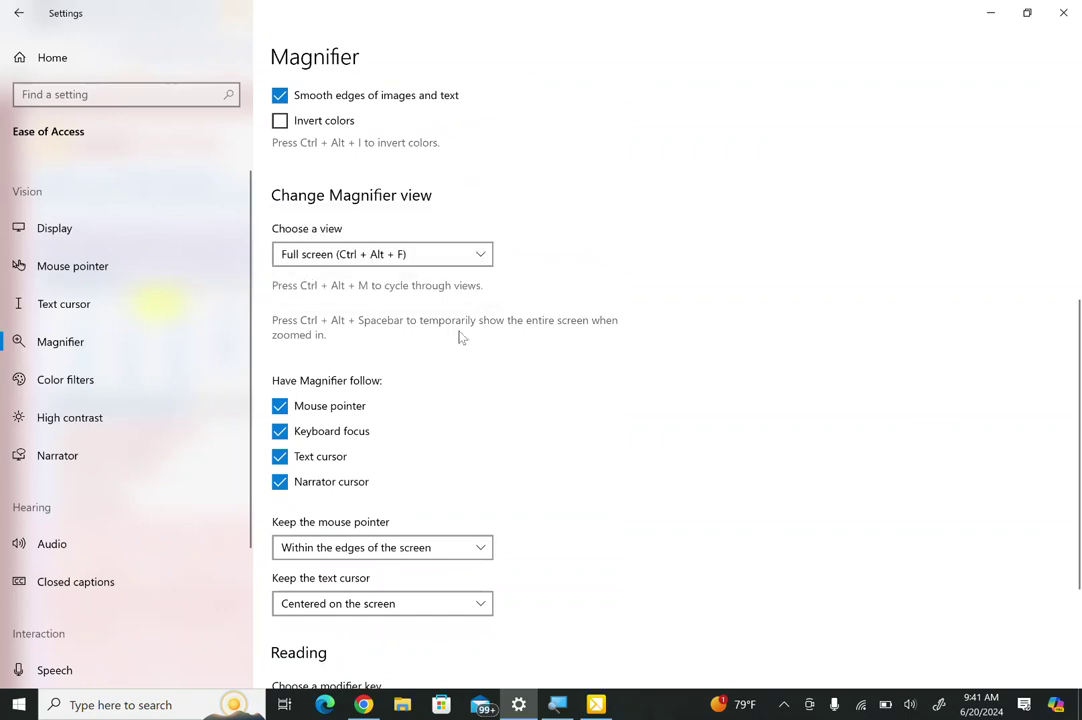
Step: Review the choices for keeping the text cursor on screen and for the reading modifier key, keeping both selections
scroll(474, 385, "down", 3)
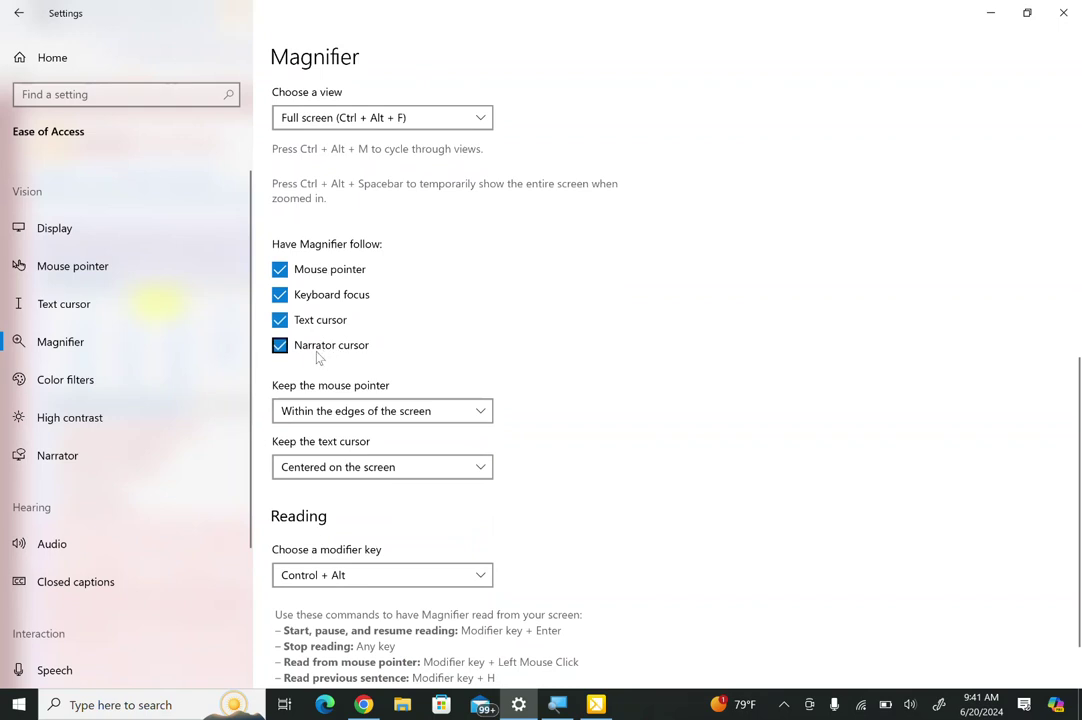
scroll(609, 341, "down", 1)
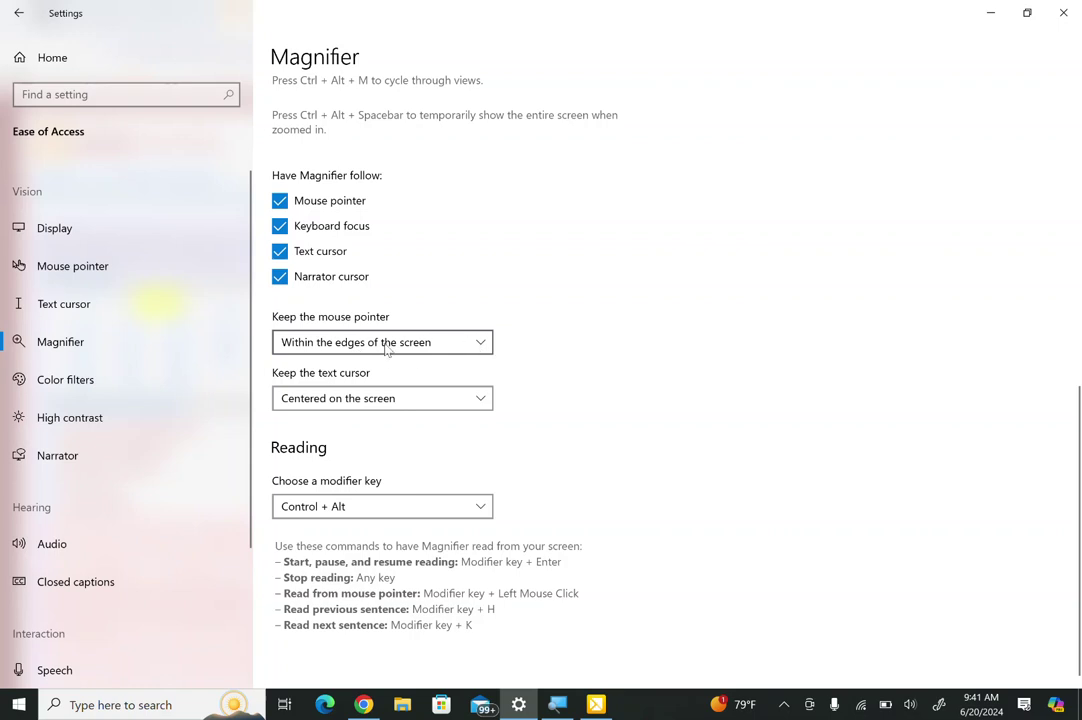
left_click(482, 399)
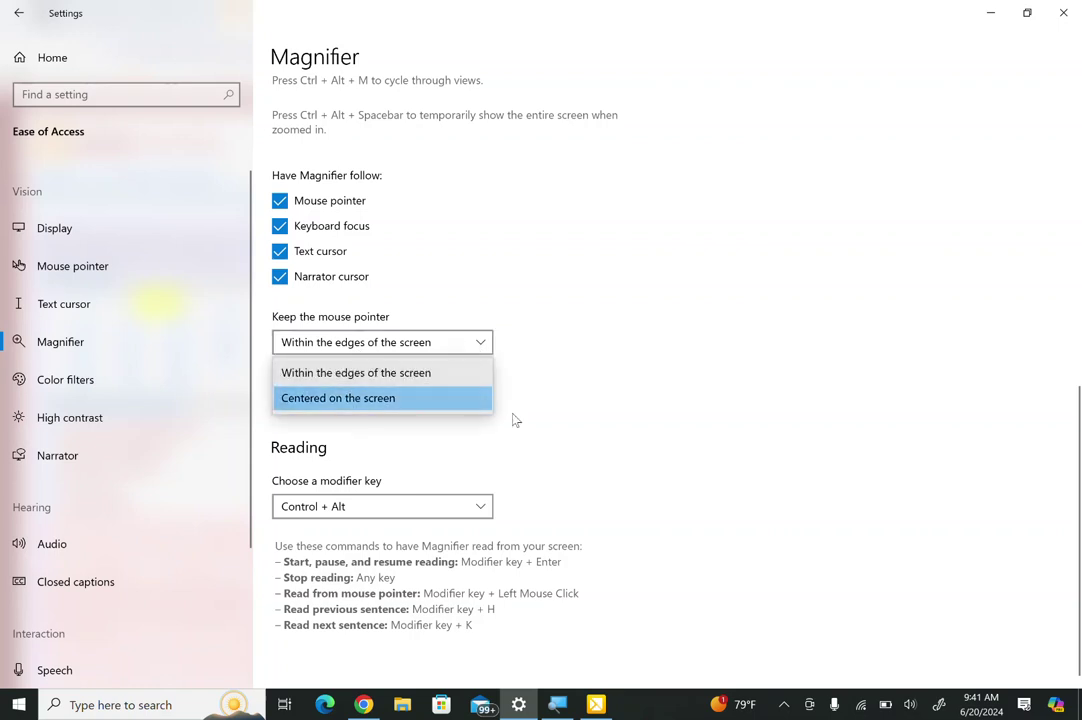
left_click(575, 430)
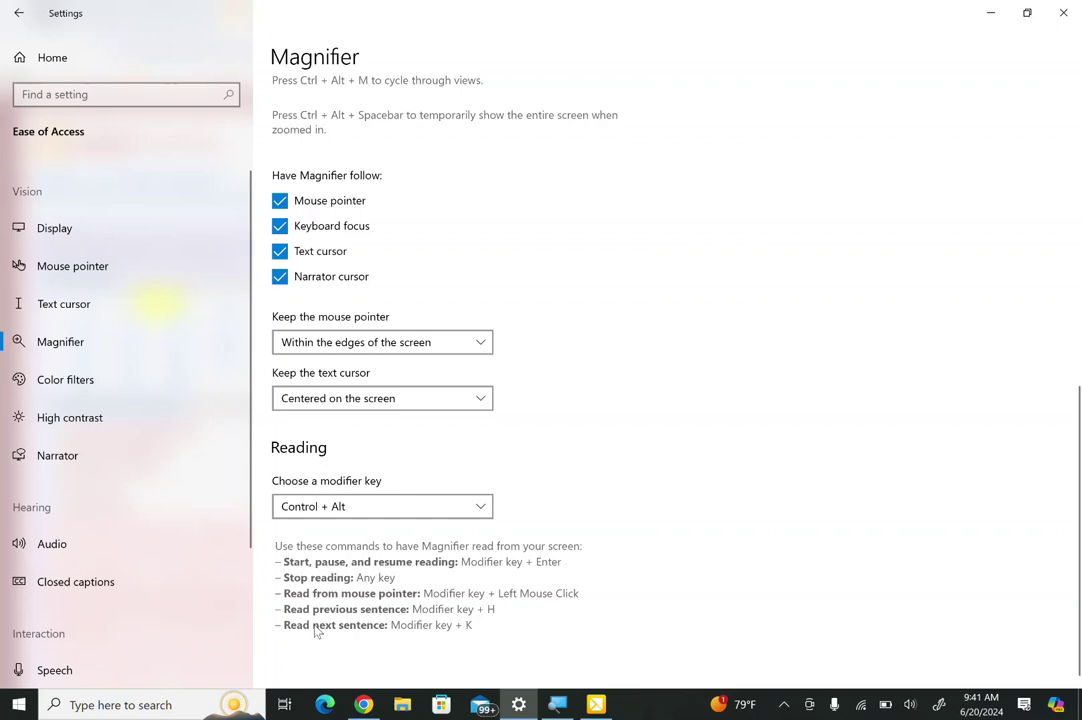
left_click(483, 509)
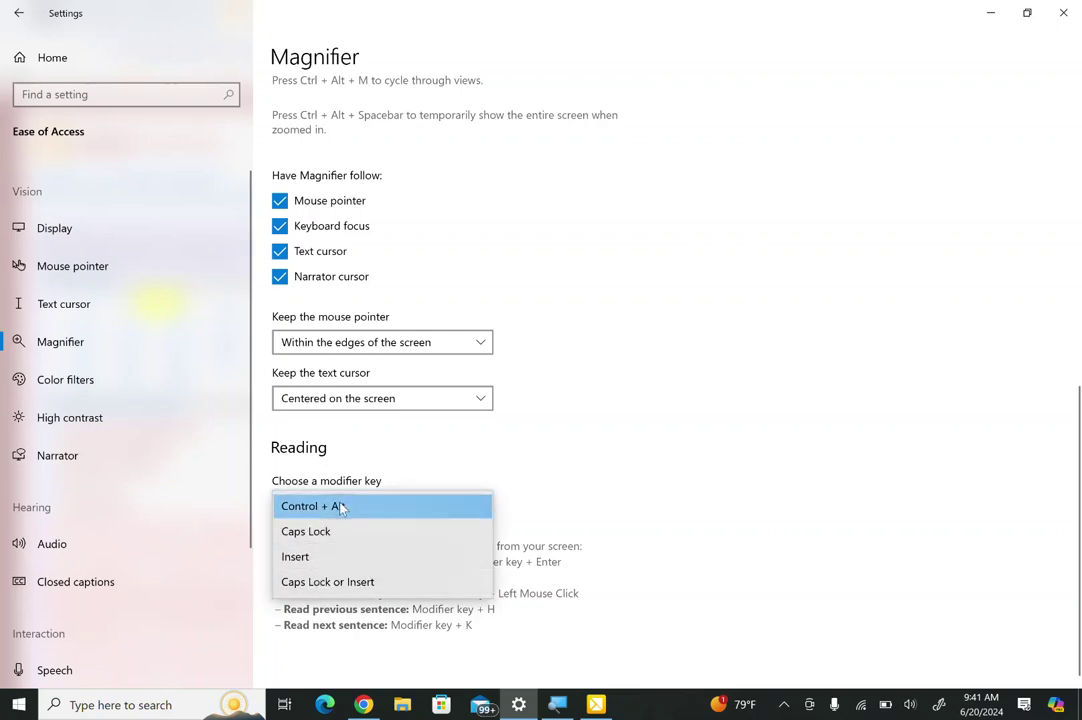
left_click(563, 498)
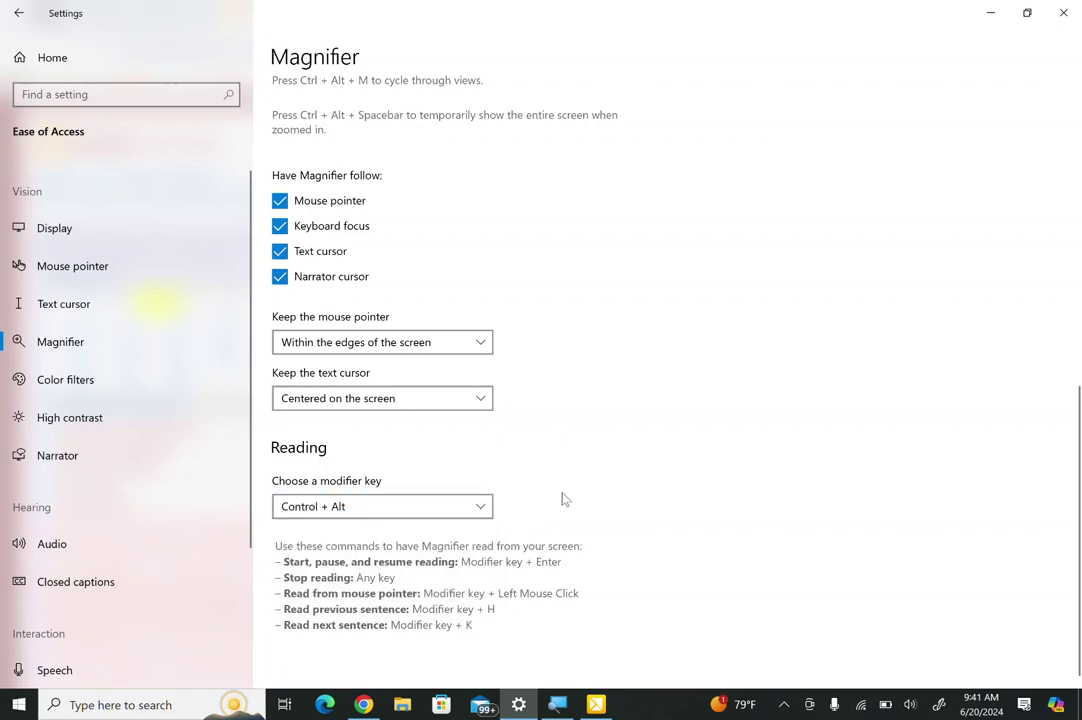
Step: Switch to the Castle Learning assignment in Chrome and examine question 3, from its passage to the answer and reason
left_click(364, 705)
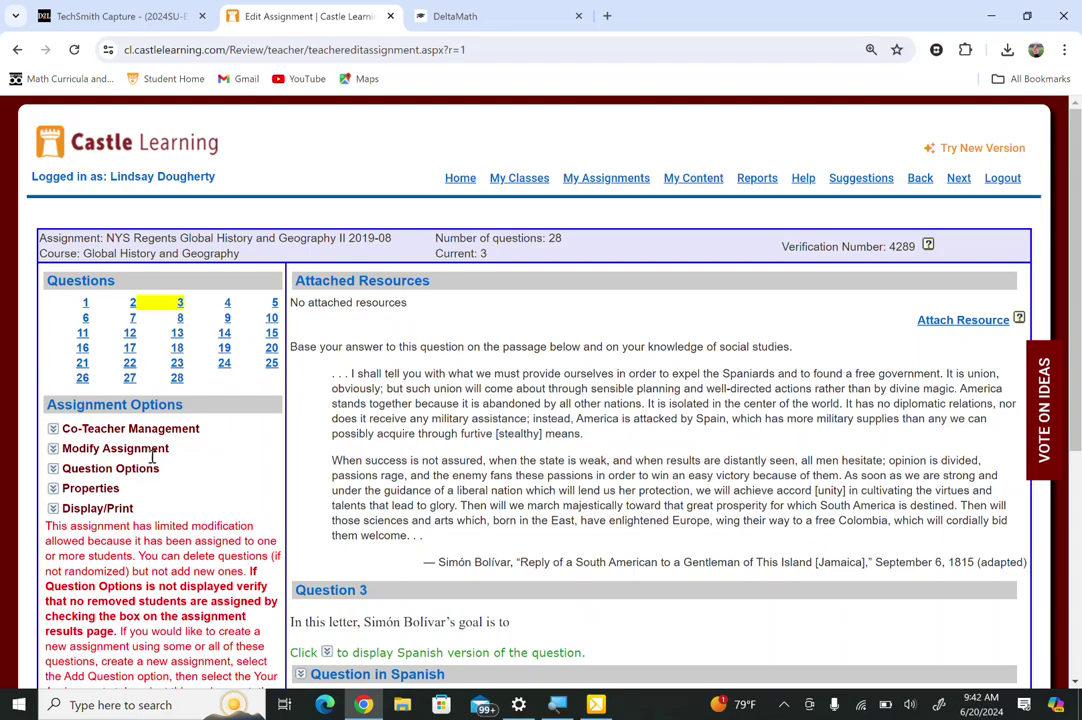
scroll(175, 500, "down", 2)
scroll(183, 540, "down", 3)
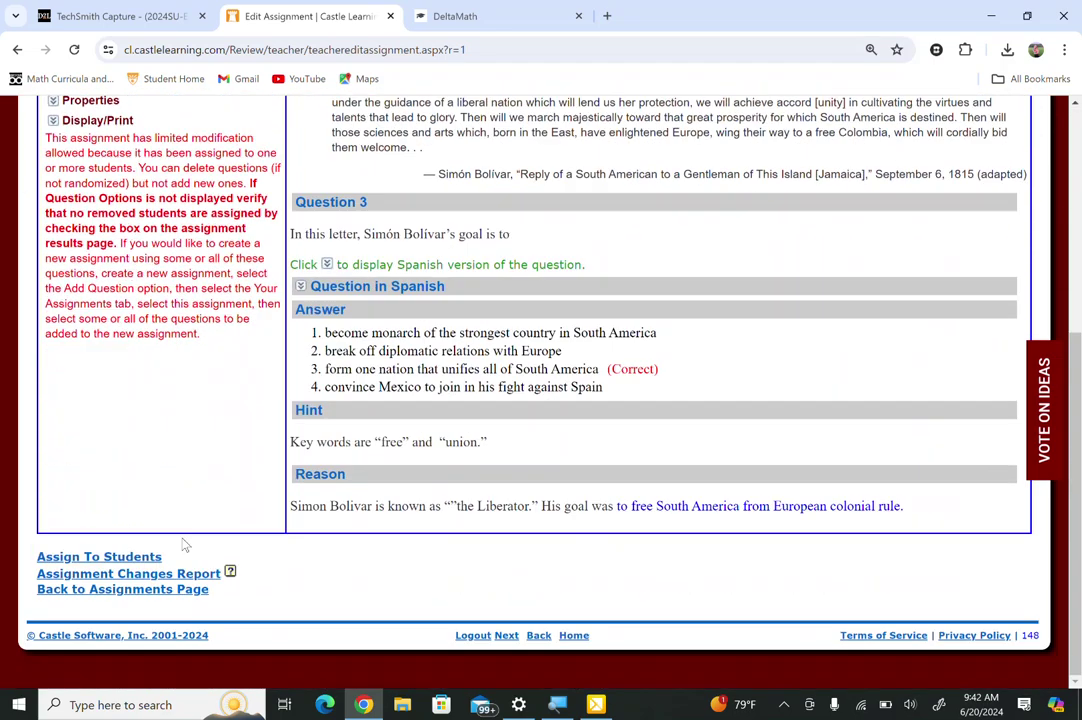
scroll(183, 542, "up", 4)
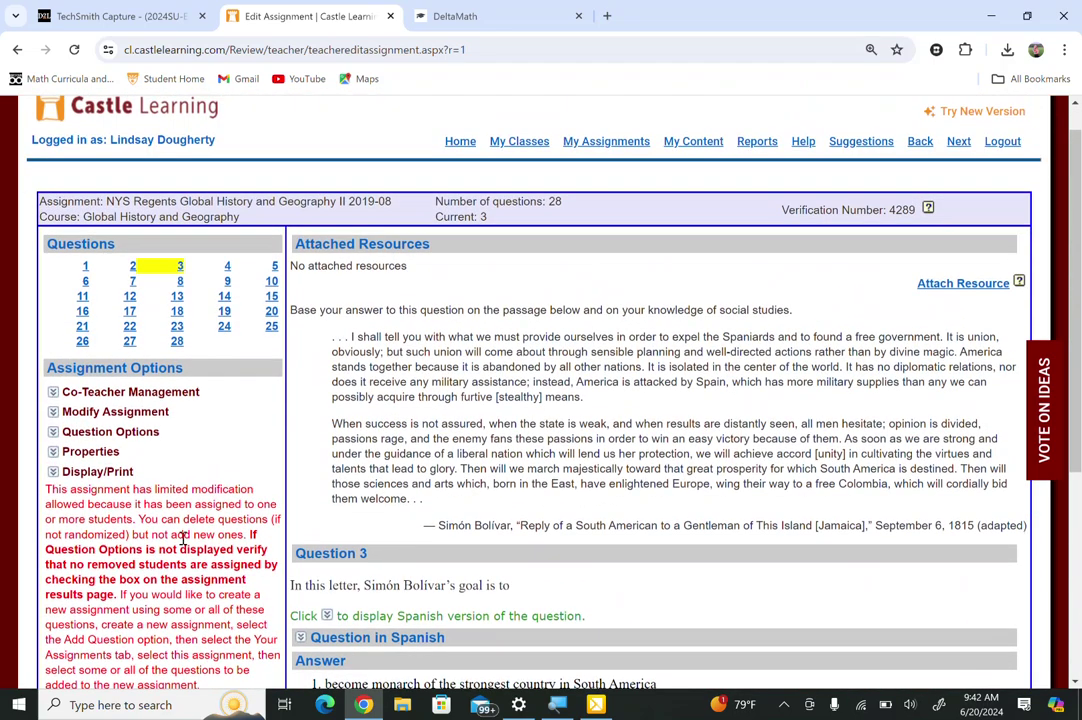
scroll(183, 540, "up", 1)
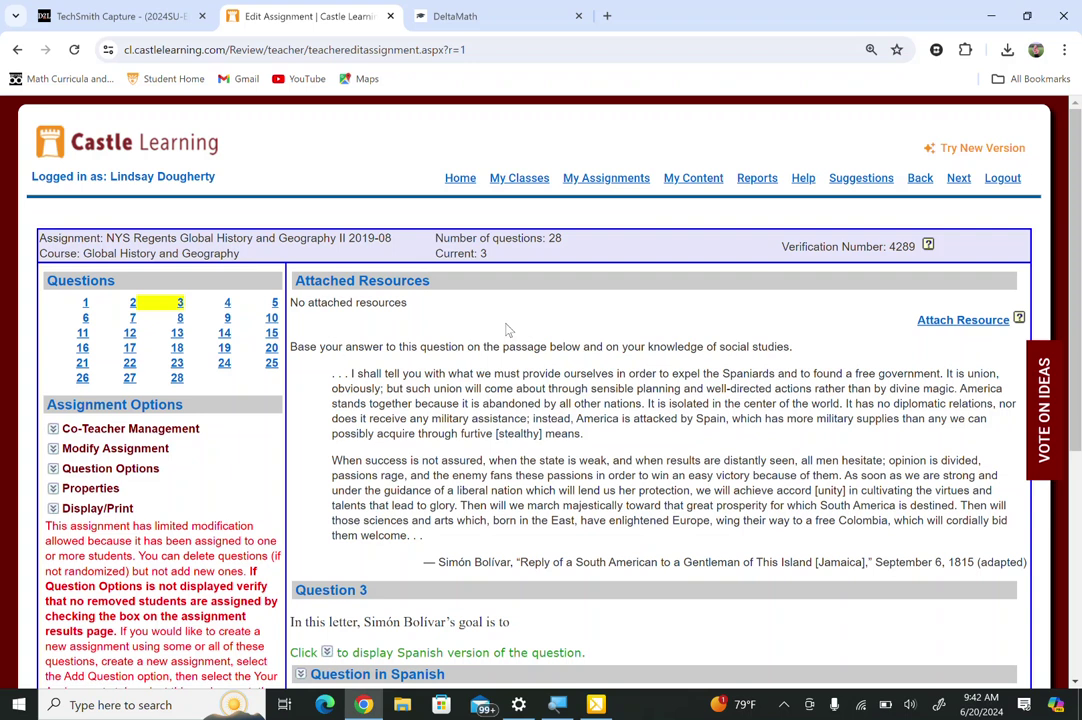
left_click(292, 346)
Step: Show the DeltaMath Greatest Common Factor problem, select all of the page's text and clear the selection
left_click(455, 16)
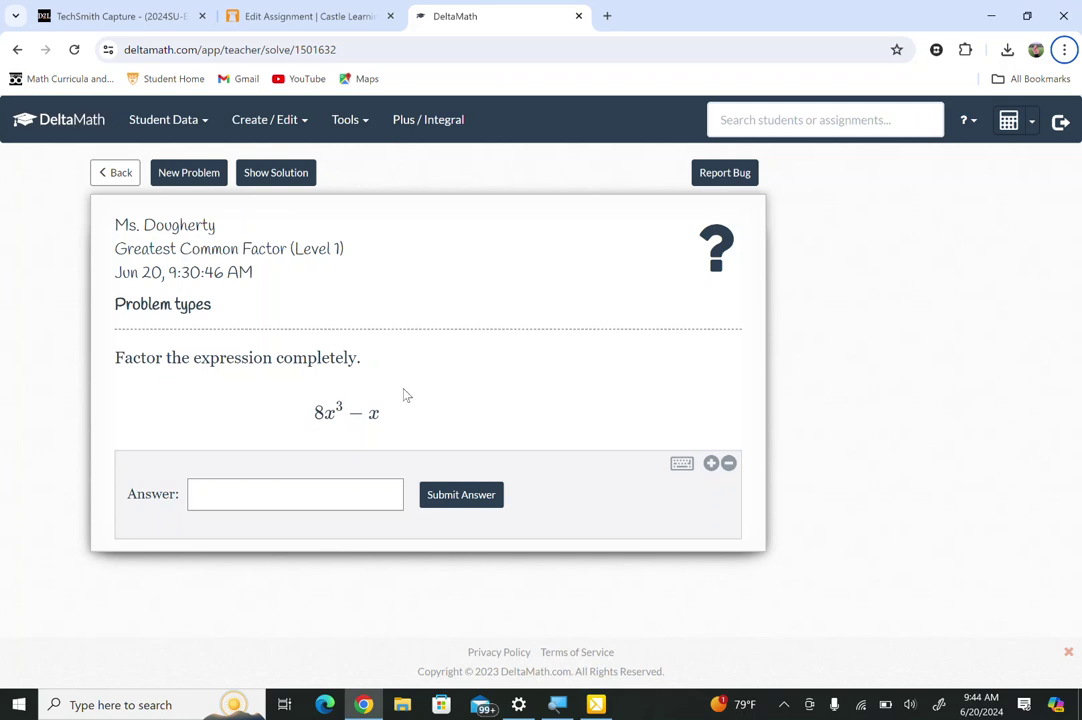
key("ctrl+a")
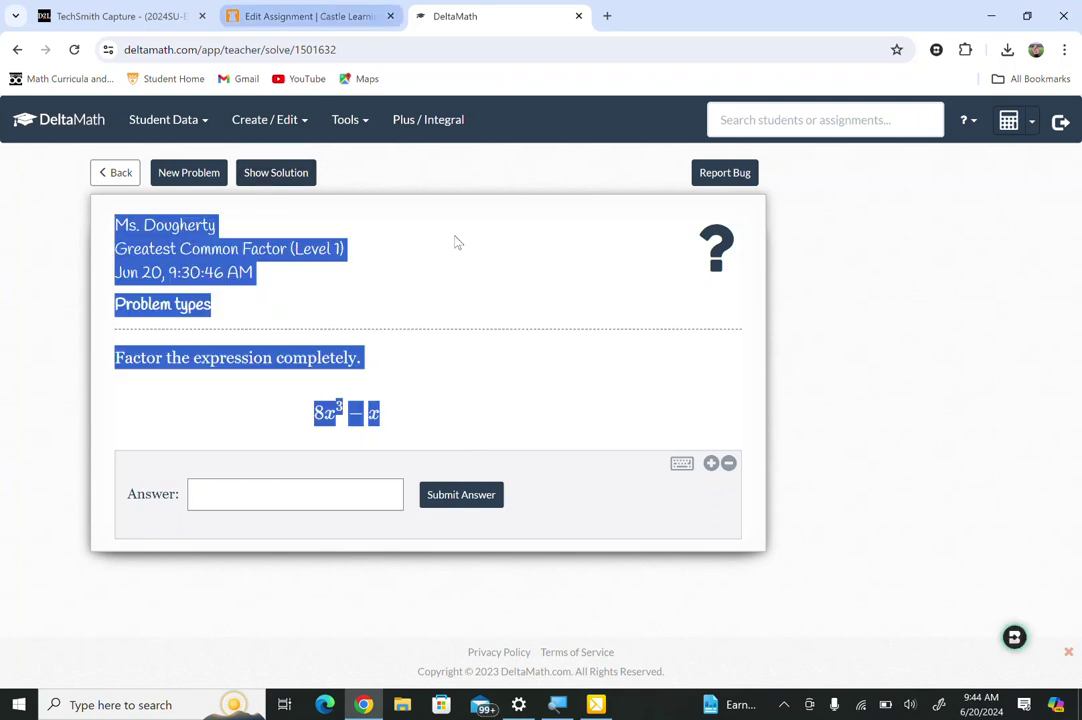
left_click(460, 248)
Step: Look through question 3 of the Castle Learning assignment again and return to the DeltaMath factoring problem
left_click(326, 14)
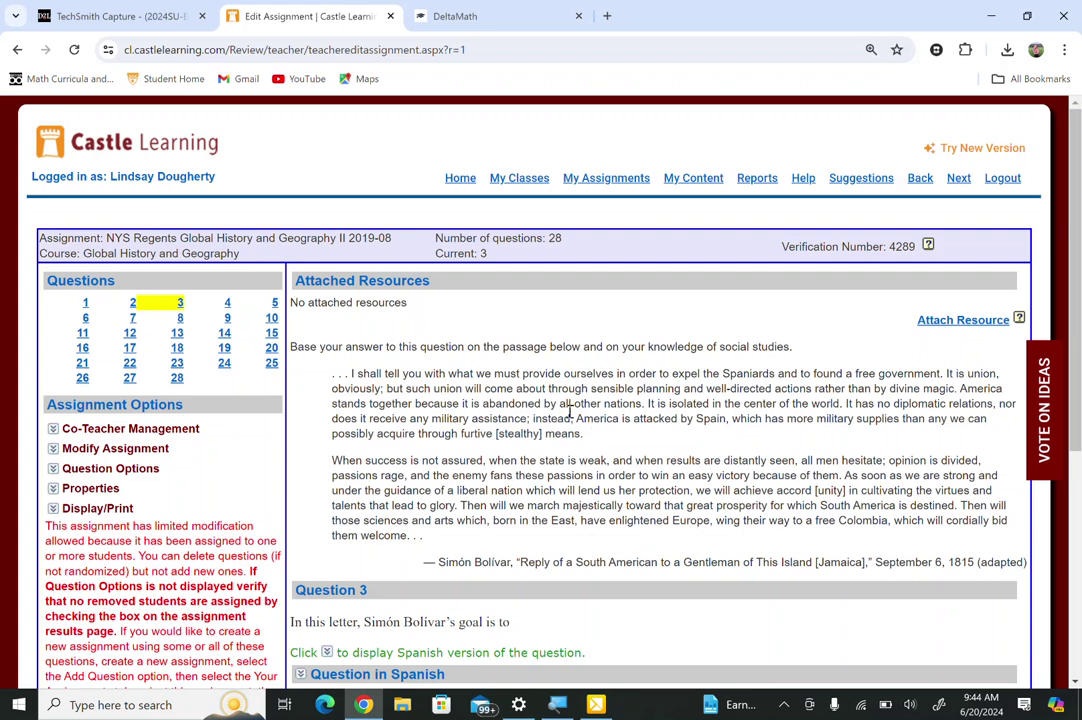
scroll(421, 447, "down", 3)
scroll(421, 447, "down", 3)
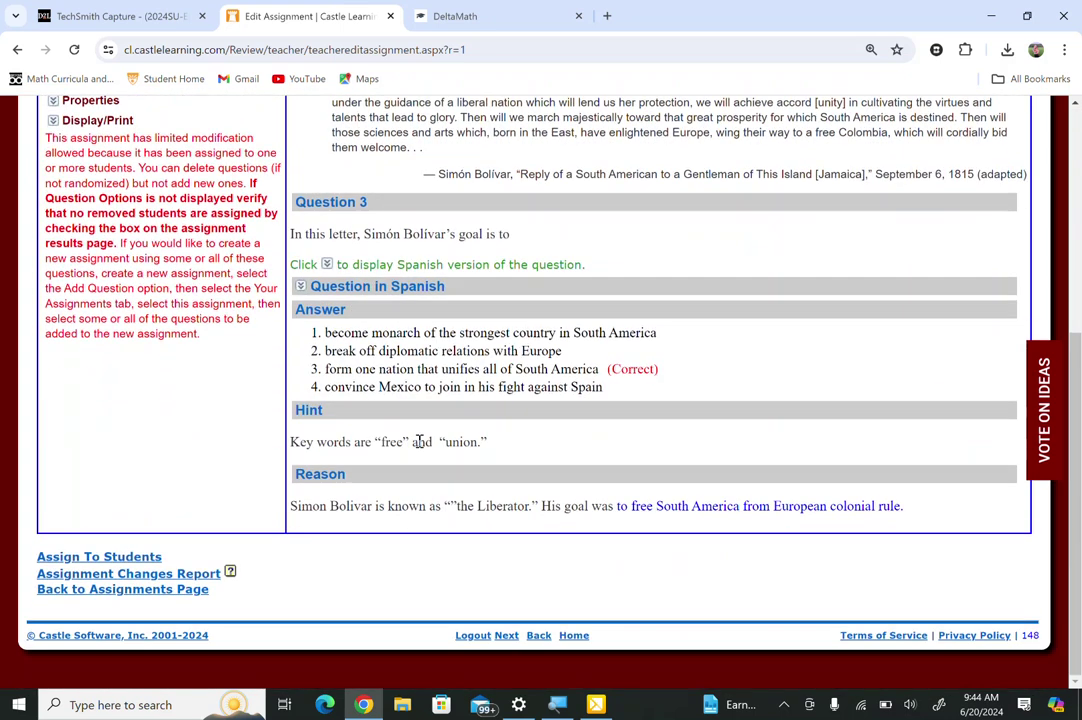
scroll(419, 441, "up", 6)
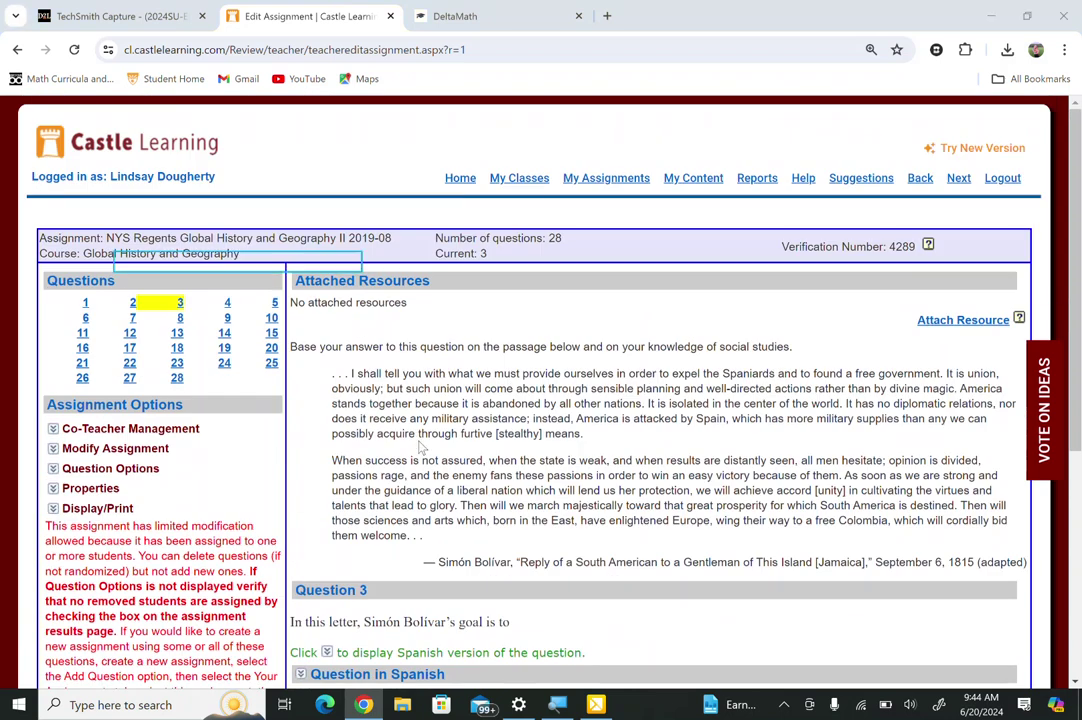
left_click(448, 18)
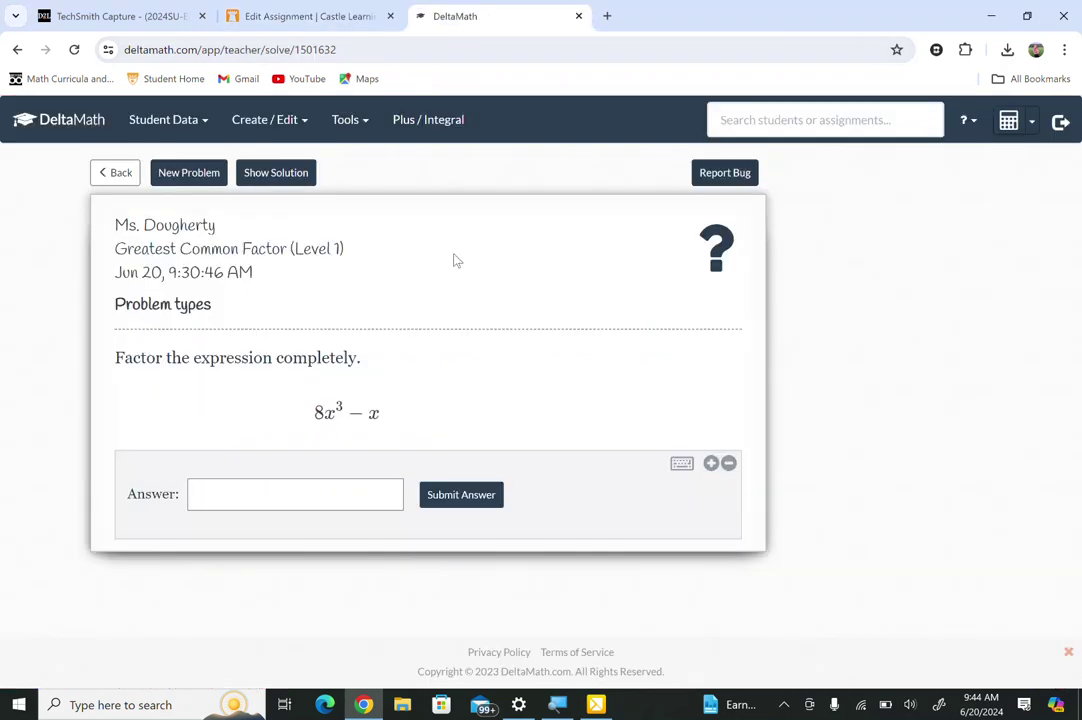